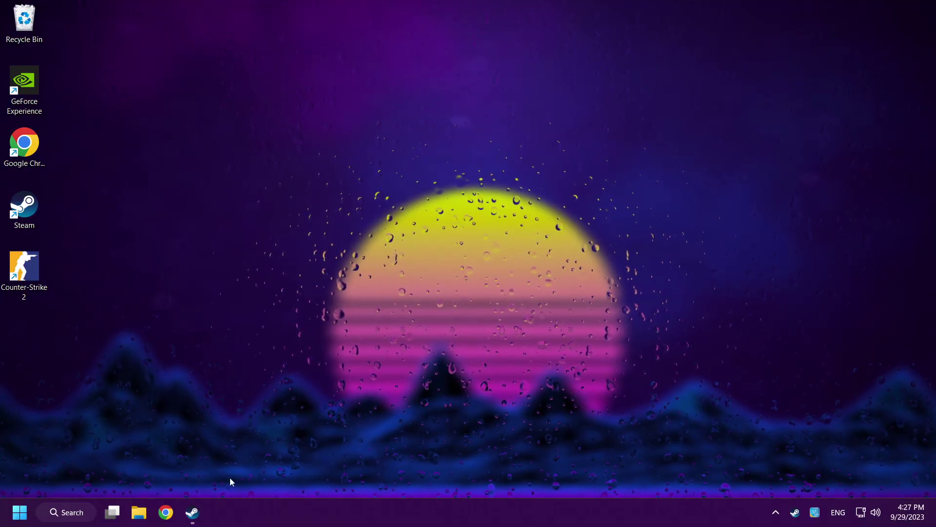
# Bring up Steam and show the Counter-Strike 2 page in the Library
pyautogui.click(193, 518)
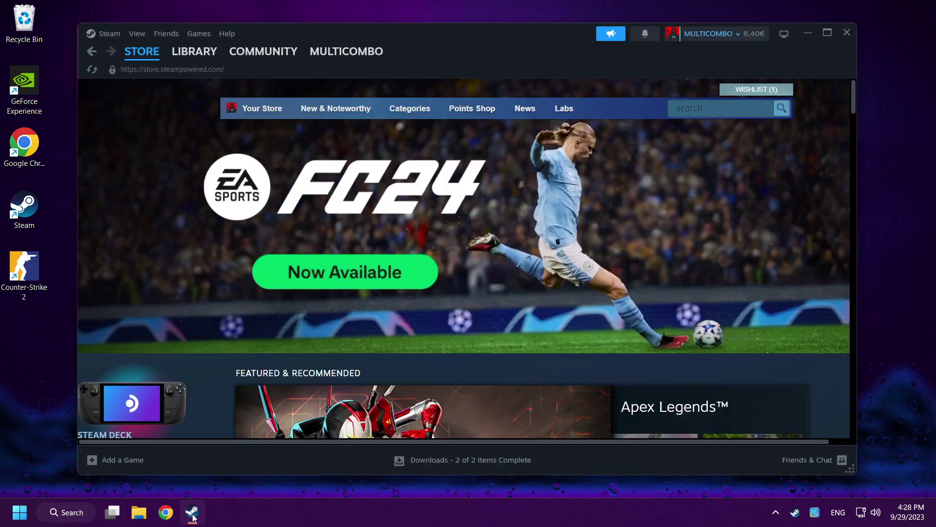
pyautogui.click(197, 55)
pyautogui.click(191, 173)
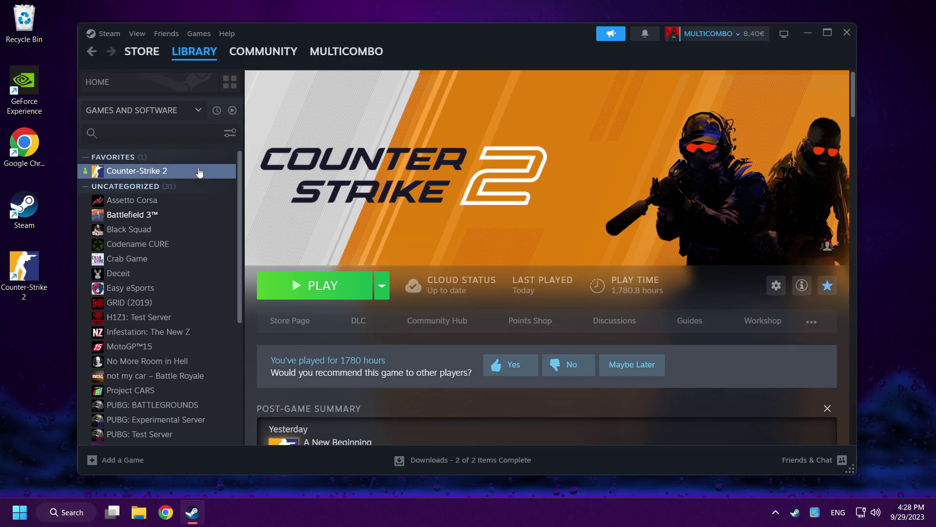
# Run Verify integrity of game files from Counter-Strike 2's Installed Files properties
pyautogui.rightClick(198, 172)
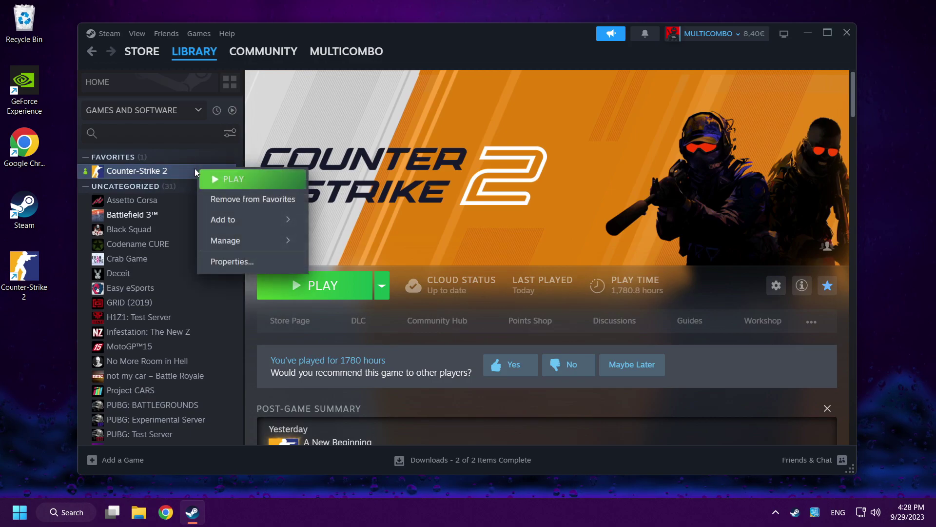
pyautogui.click(267, 262)
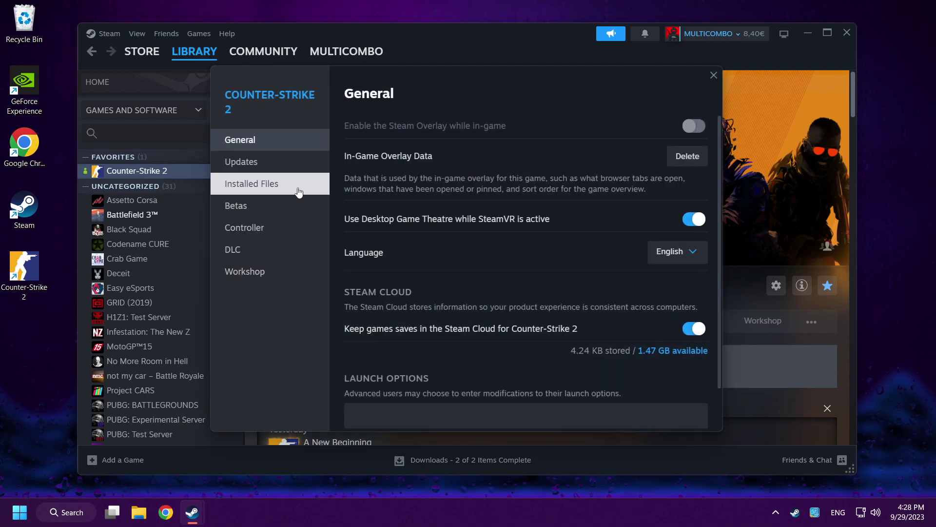
pyautogui.click(299, 193)
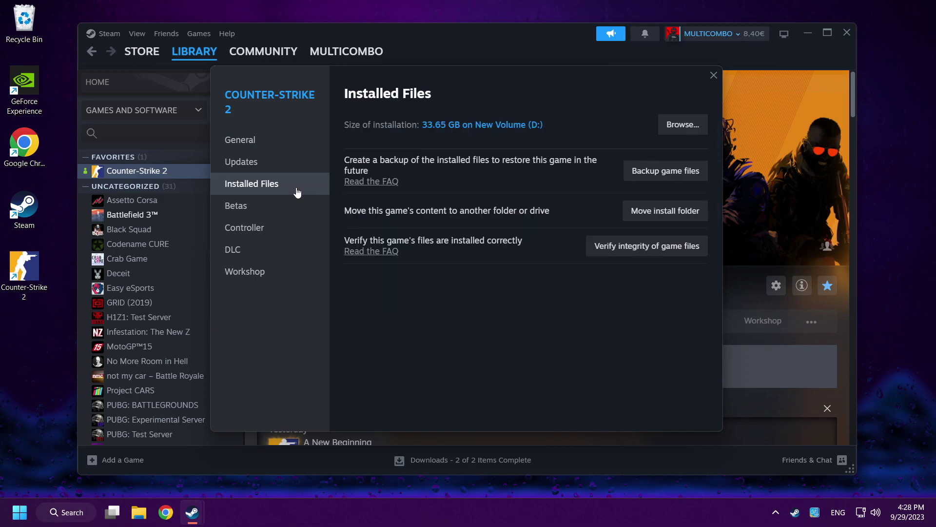
pyautogui.click(654, 253)
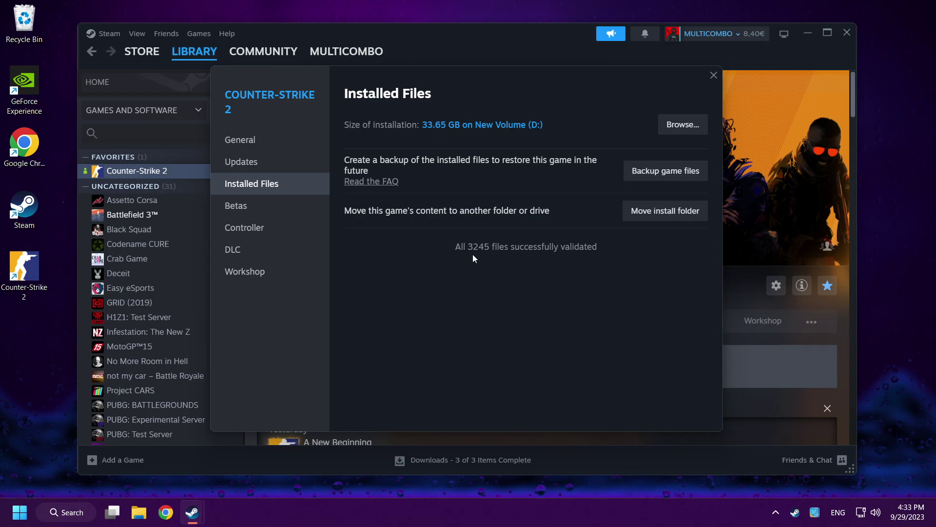
# Launch Counter-Strike 2, then browse its local install folder from Installed Files properties
pyautogui.click(713, 77)
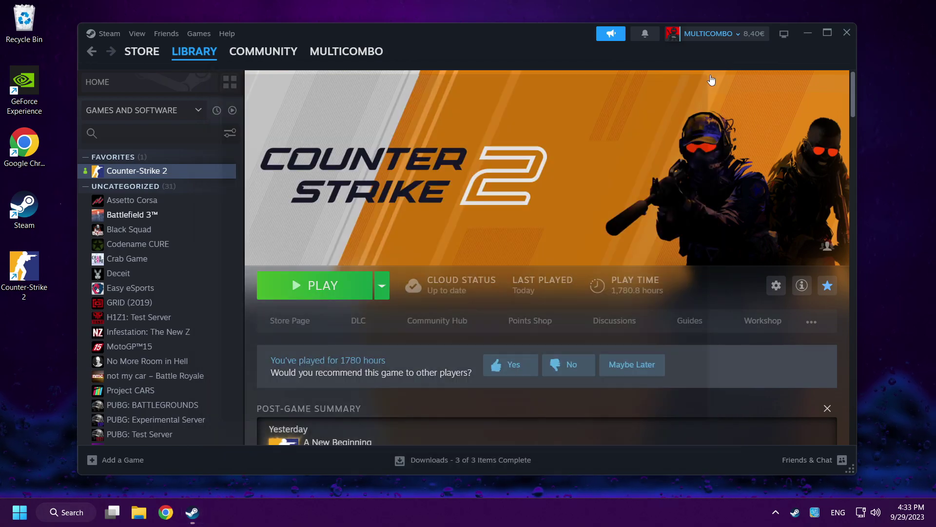
pyautogui.click(323, 285)
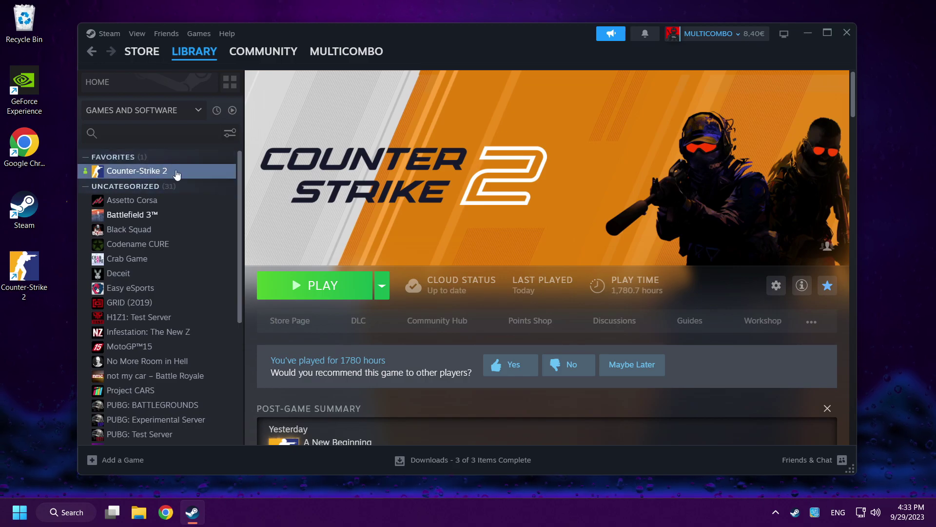
pyautogui.rightClick(196, 176)
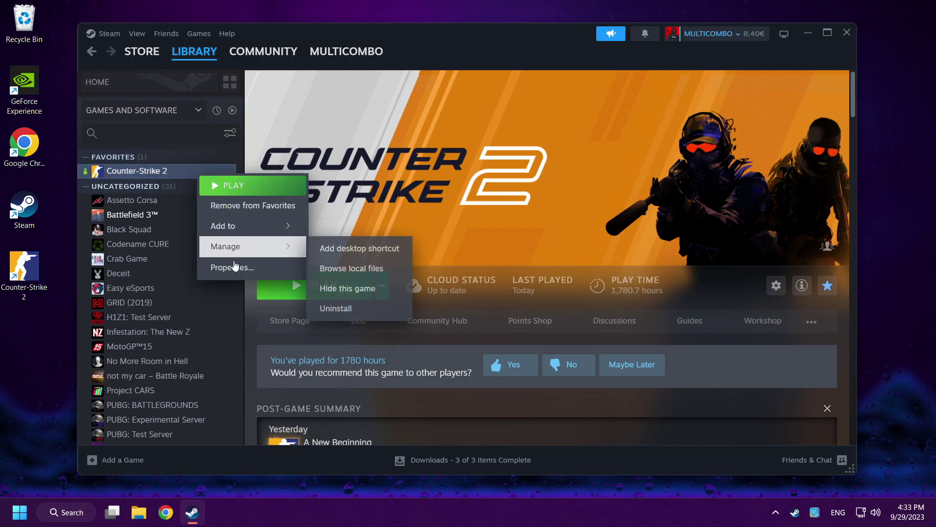
pyautogui.click(274, 273)
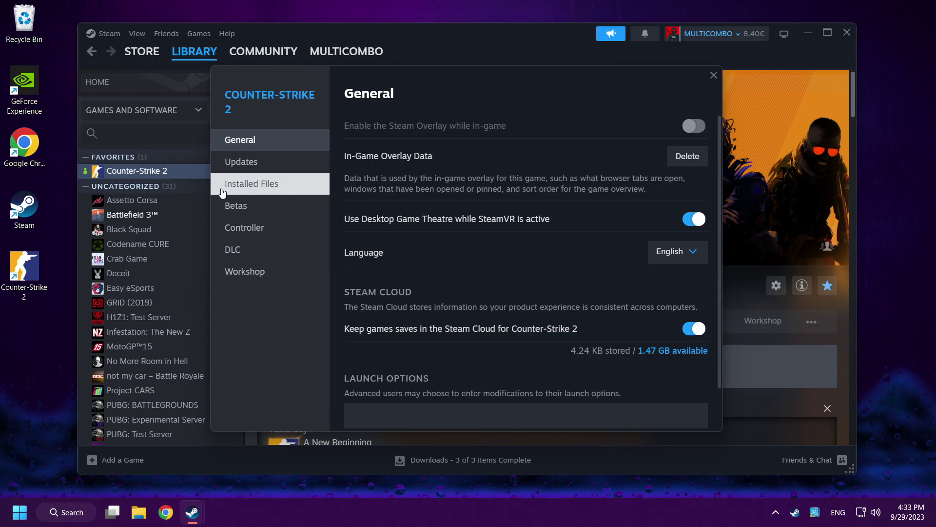
pyautogui.click(289, 189)
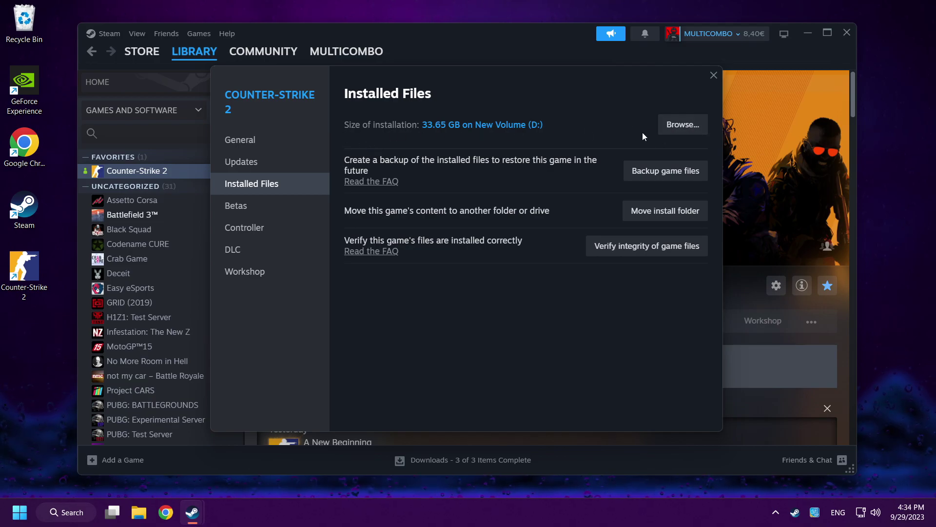
pyautogui.click(683, 125)
# Navigate into game\bin\win64 and bring up the context menu for the cs2 application
pyautogui.click(144, 512)
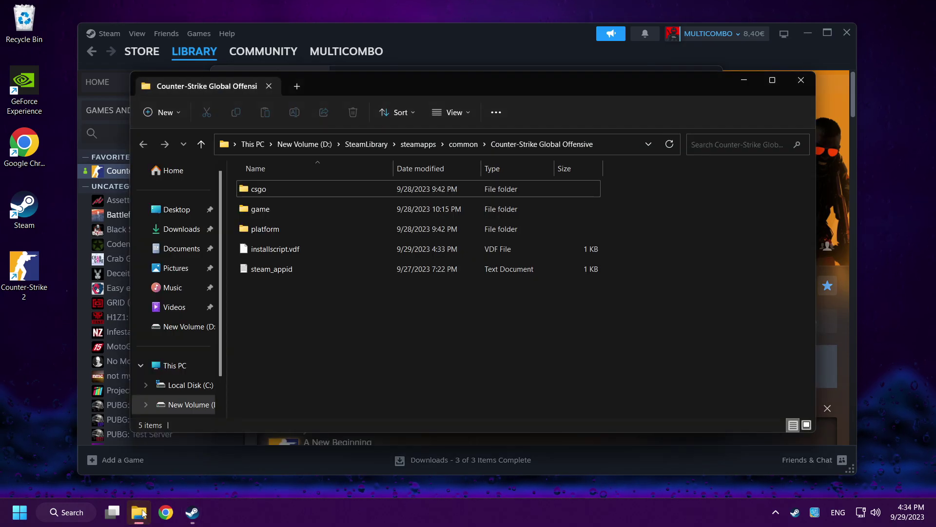
pyautogui.doubleClick(287, 215)
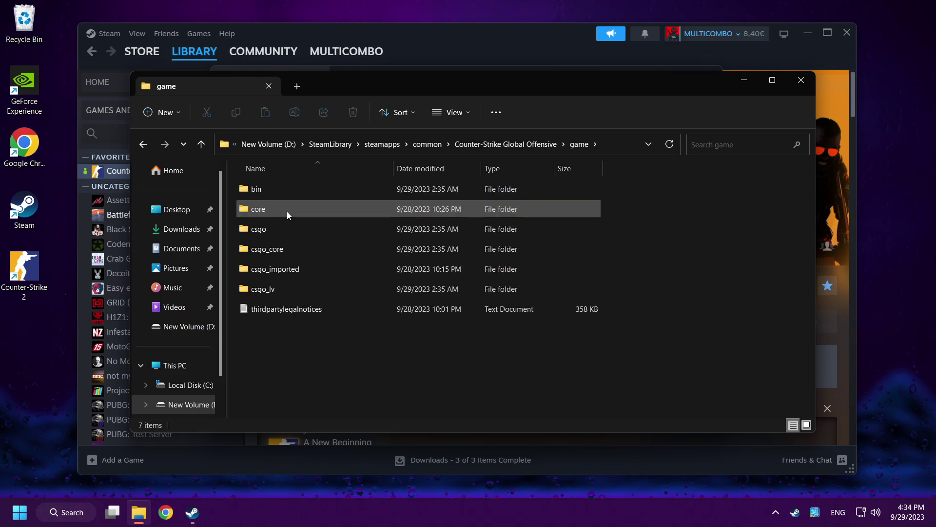
pyautogui.doubleClick(299, 189)
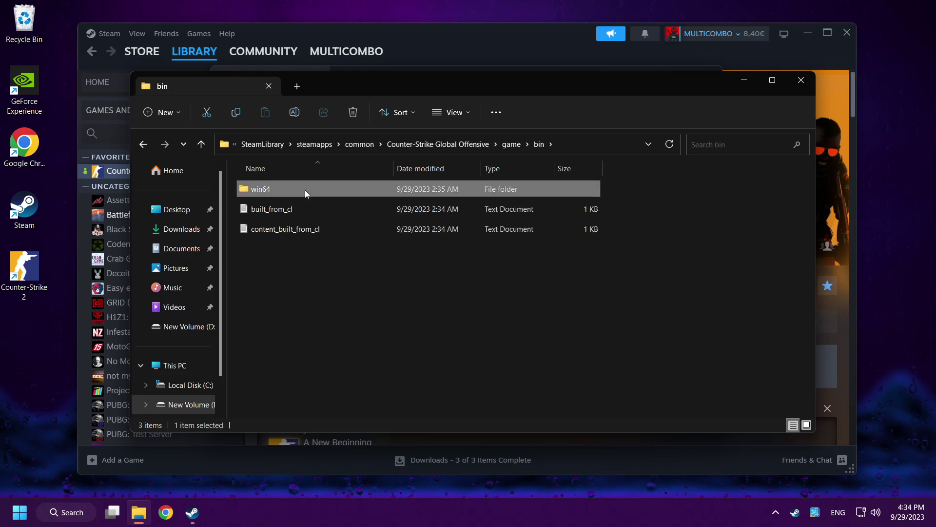
pyautogui.doubleClick(306, 189)
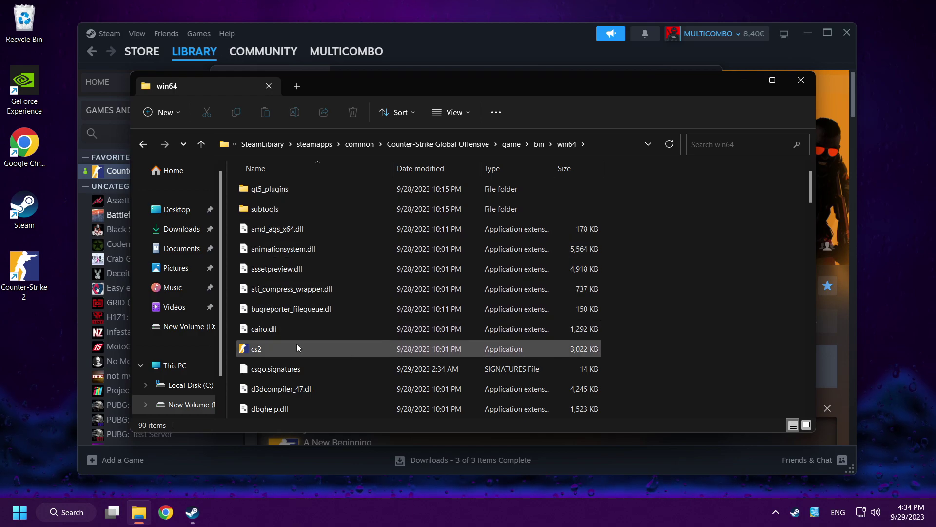
pyautogui.scroll(-1, 292, 342)
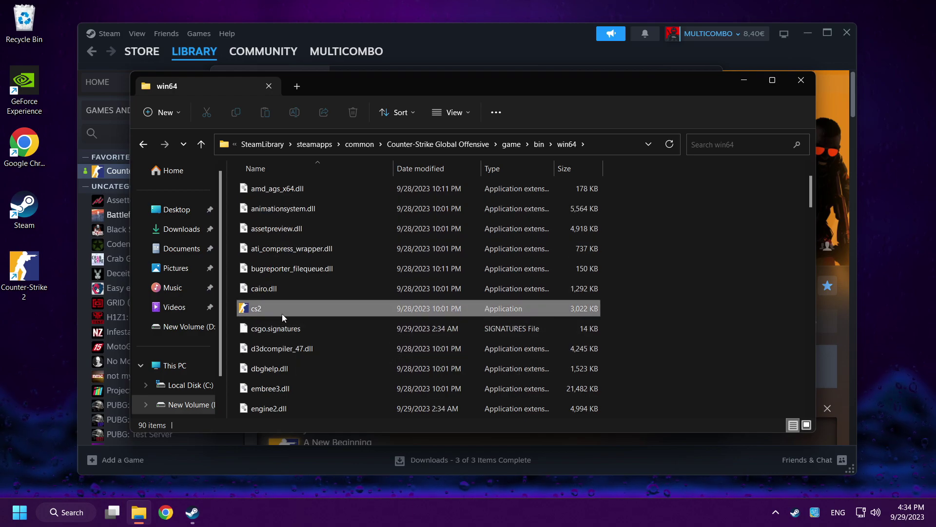
pyautogui.click(282, 312)
pyautogui.rightClick(323, 311)
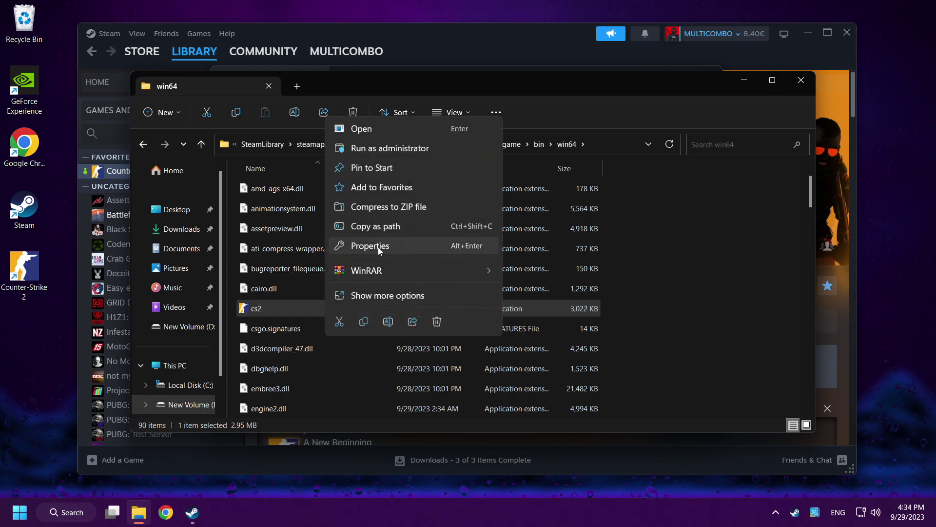
# In cs2's Compatibility tab, choose Windows 8 mode, disable fullscreen optimizations, and apply
pyautogui.click(405, 246)
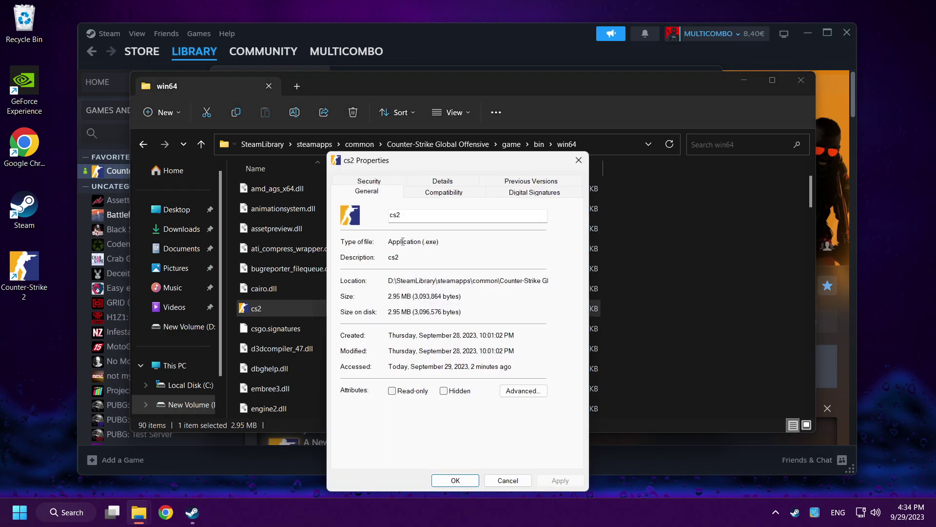
pyautogui.moveTo(434, 162); pyautogui.dragTo(438, 81)
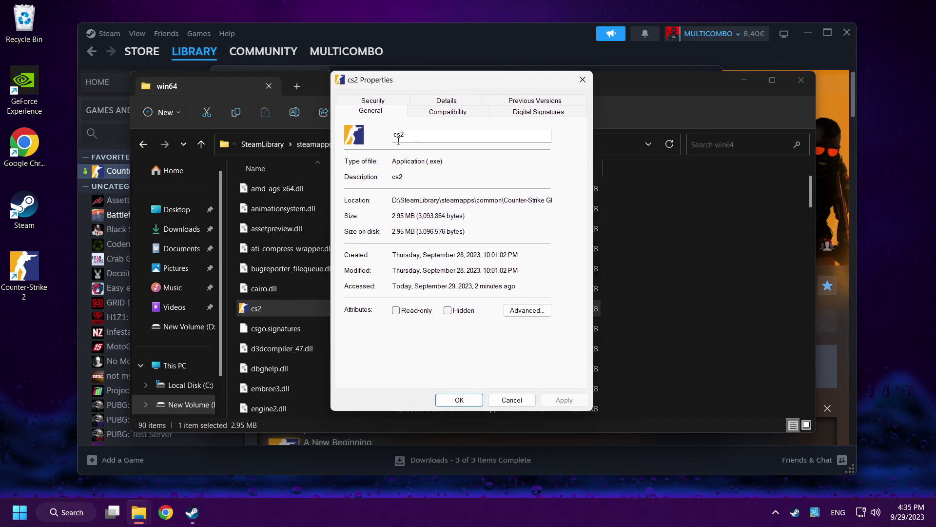
pyautogui.click(449, 112)
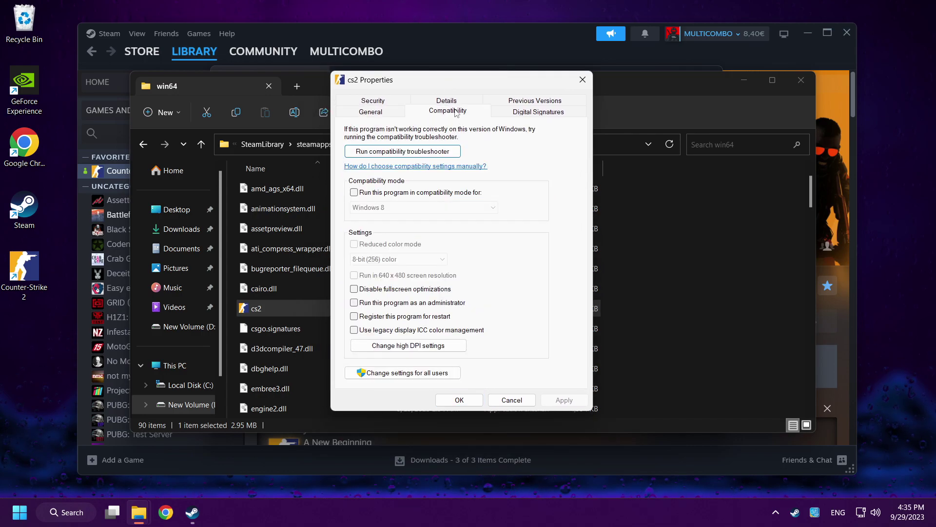
pyautogui.click(359, 194)
pyautogui.click(420, 208)
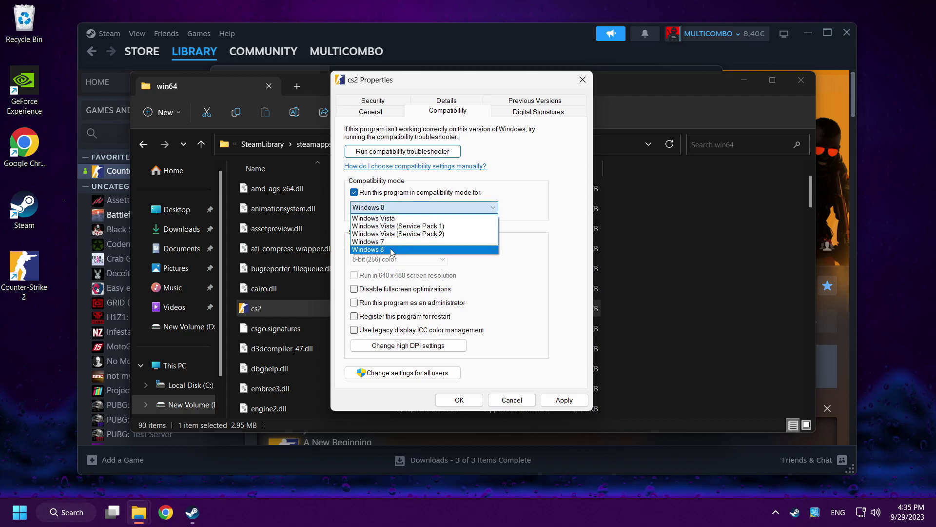
pyautogui.click(399, 249)
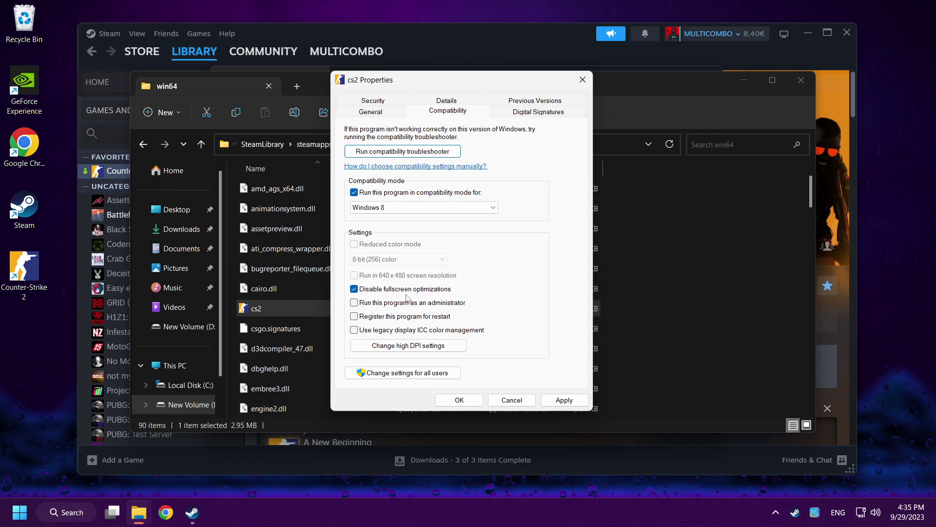
pyautogui.click(564, 405)
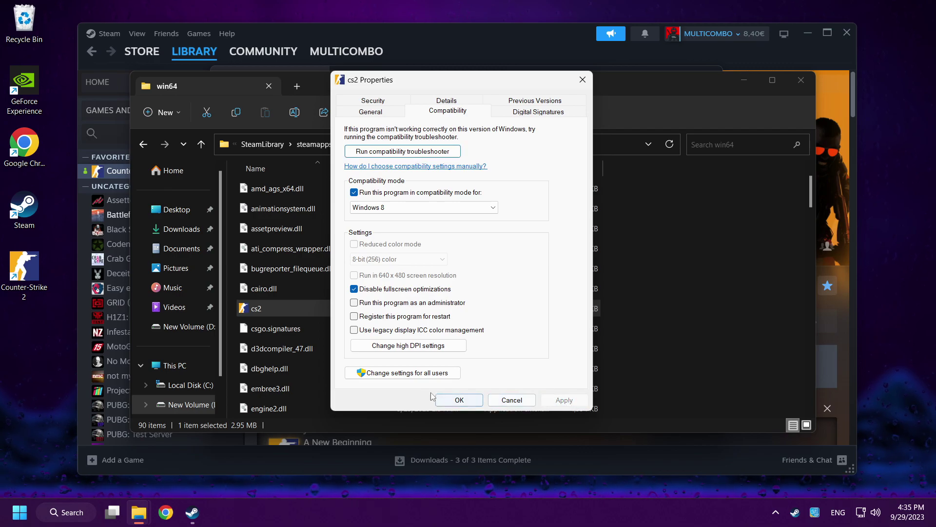
pyautogui.click(459, 400)
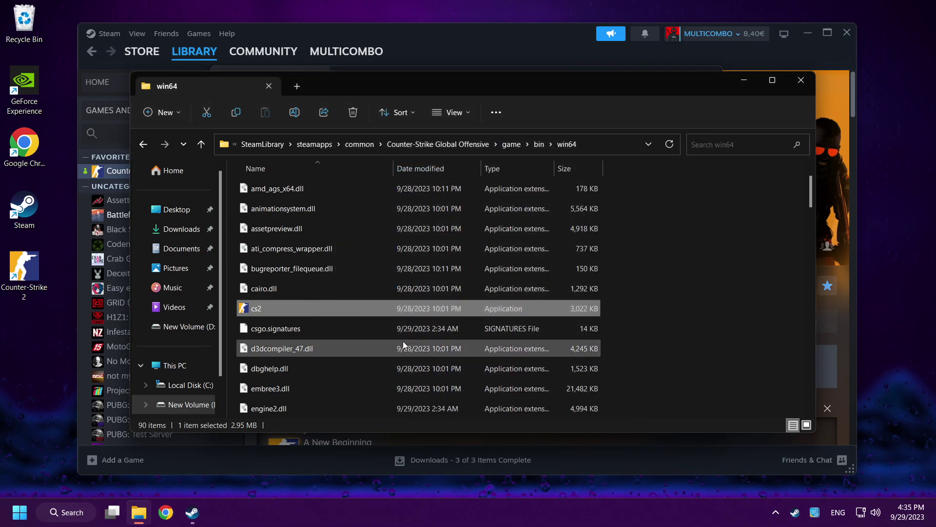
# Close the win64 folder and game Properties, then relaunch Counter-Strike 2 with PLAY
pyautogui.click(800, 81)
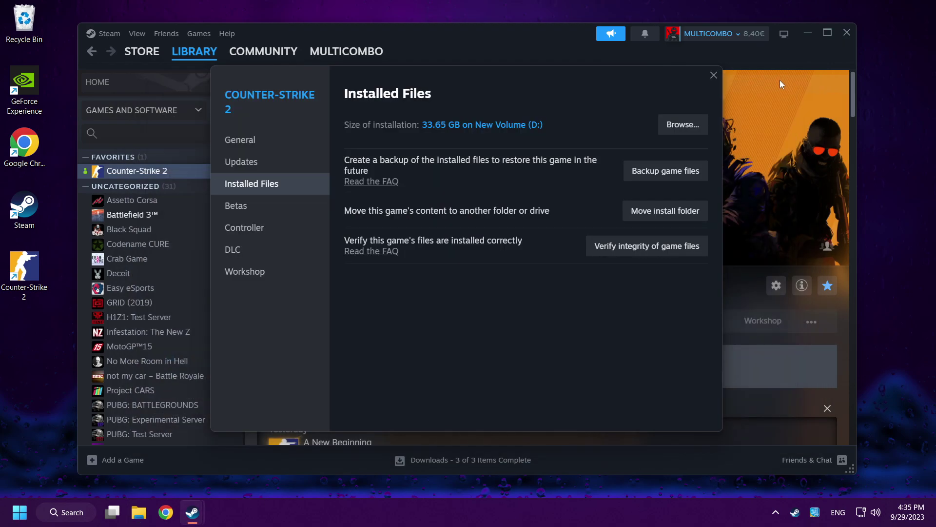
pyautogui.click(713, 76)
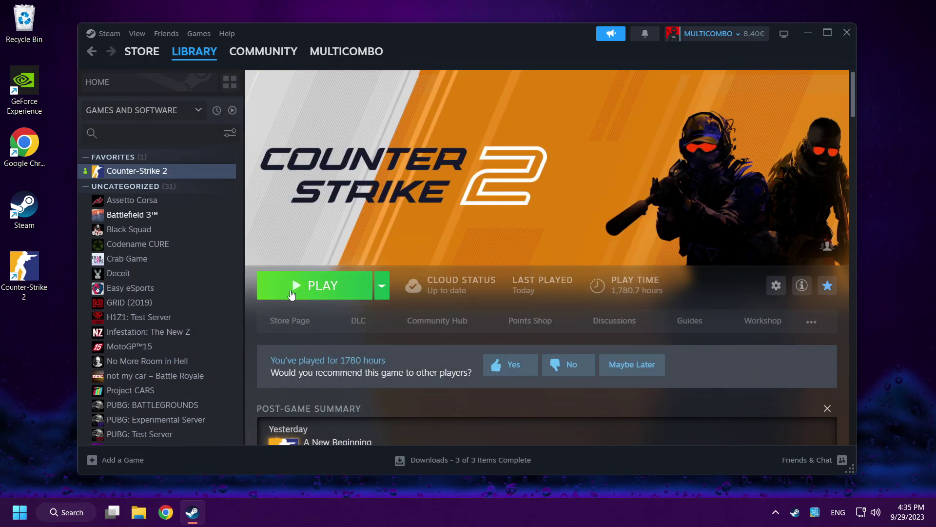
pyautogui.click(322, 294)
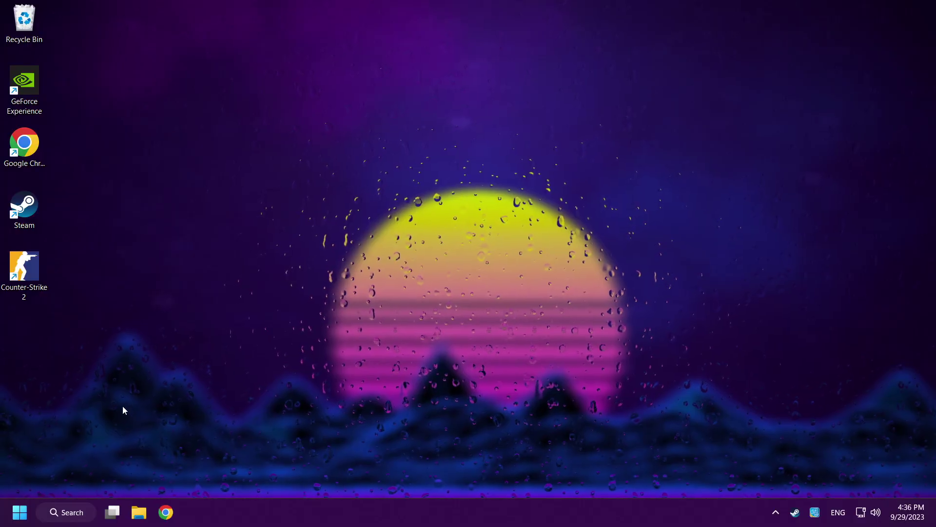
# Open Device Manager via search and expand Display adapters
pyautogui.click(68, 513)
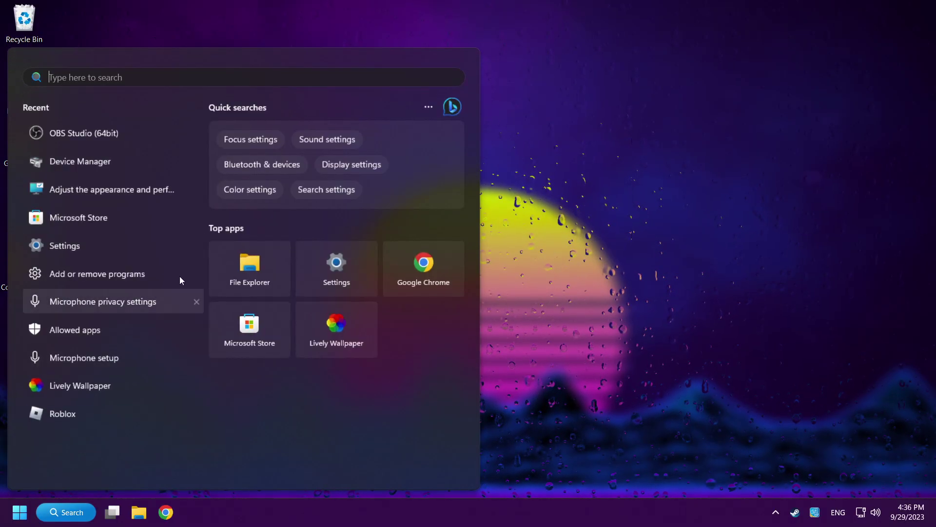
pyautogui.write('device')
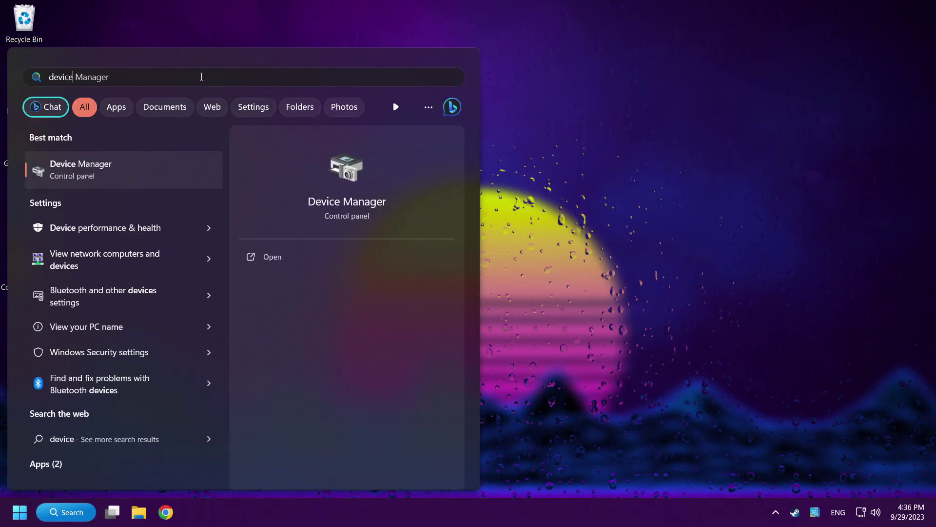
pyautogui.write(' manager')
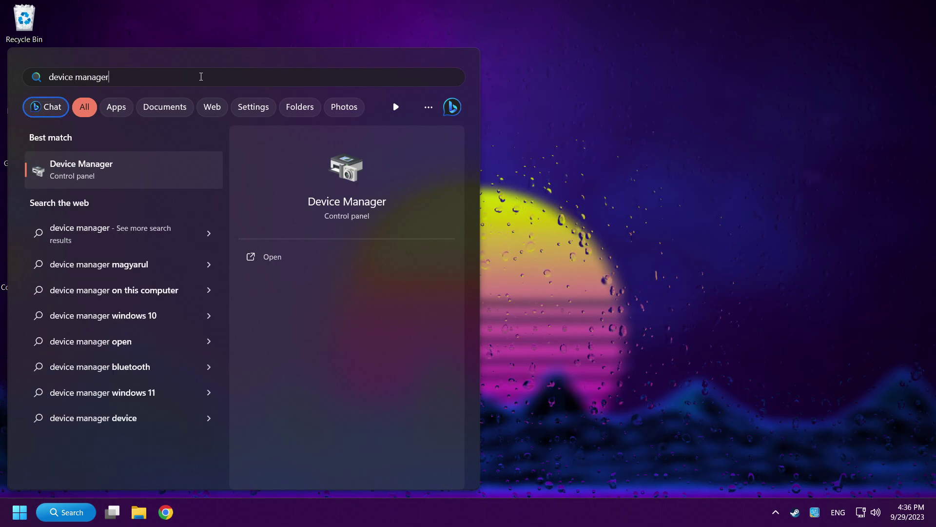
pyautogui.click(164, 175)
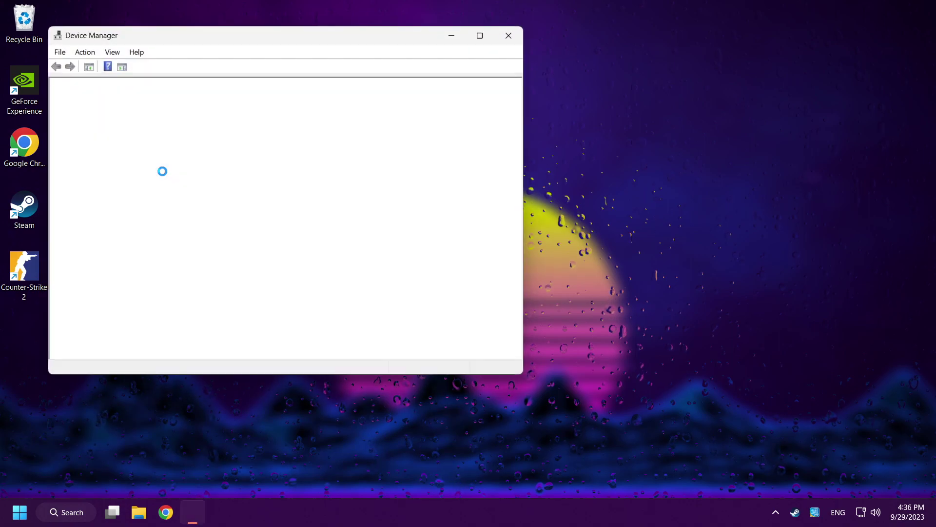
pyautogui.moveTo(270, 39); pyautogui.dragTo(449, 89)
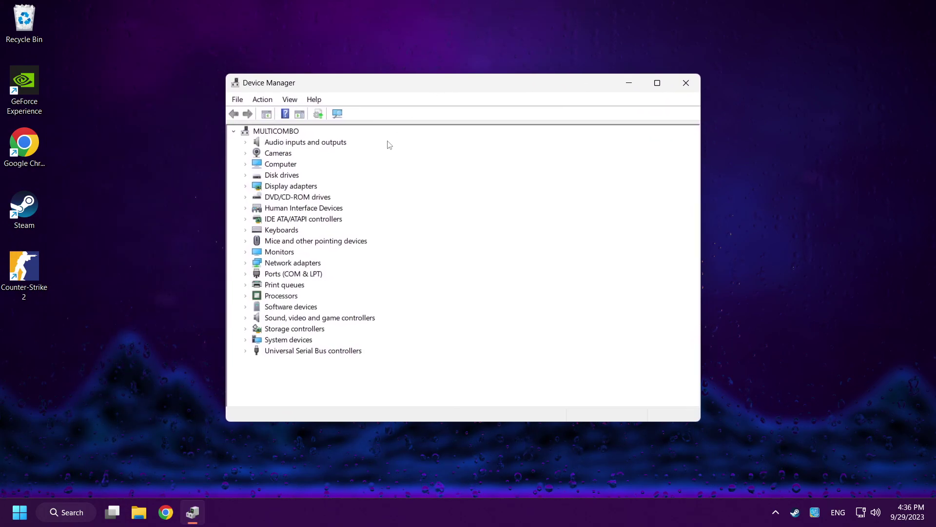
pyautogui.click(269, 189)
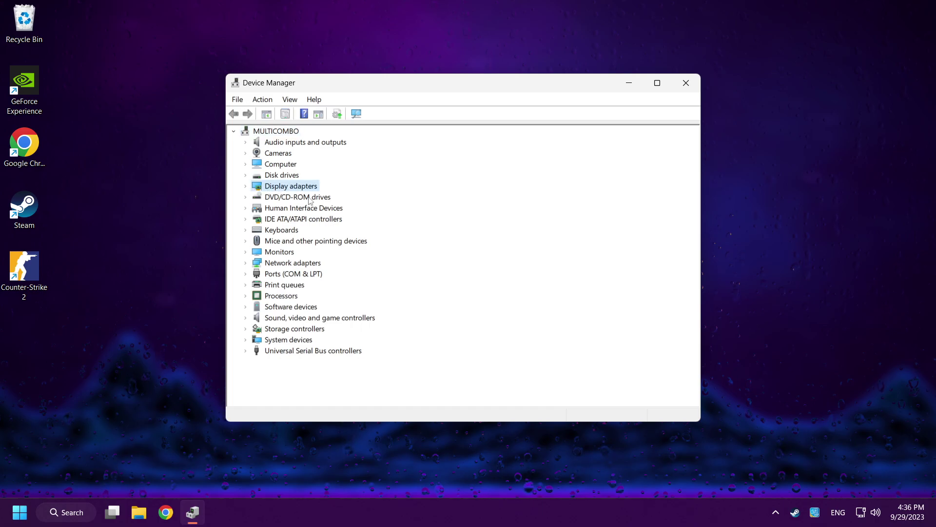
pyautogui.click(246, 187)
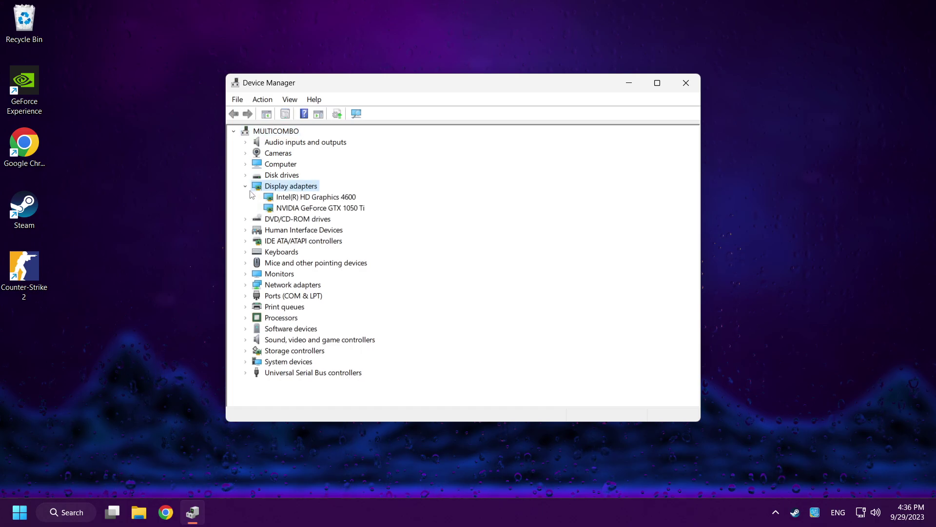
# Search automatically for a GTX 1050 Ti driver update and close the already-installed result
pyautogui.click(309, 209)
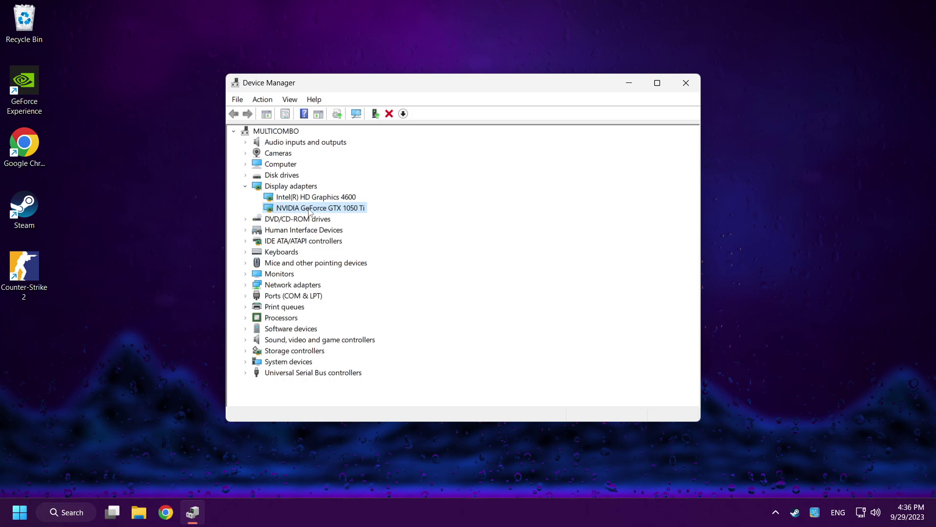
pyautogui.rightClick(309, 211)
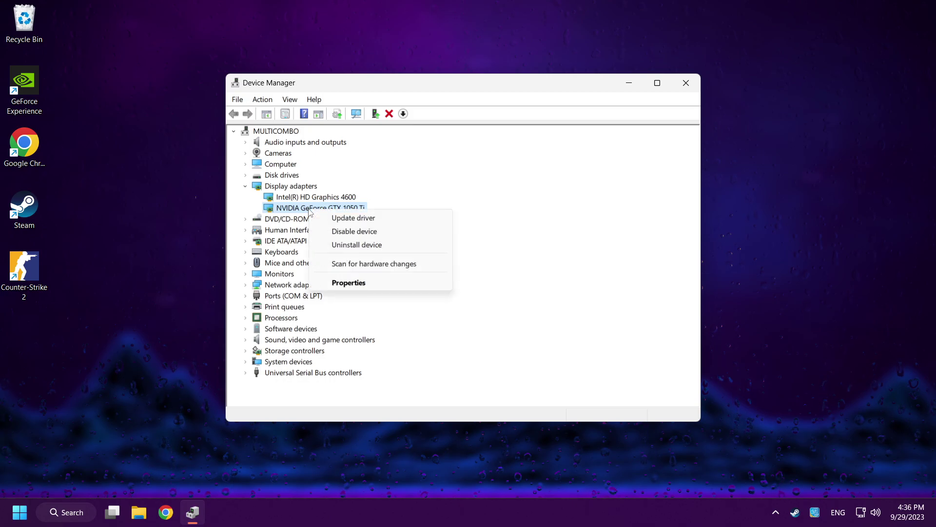
pyautogui.click(400, 220)
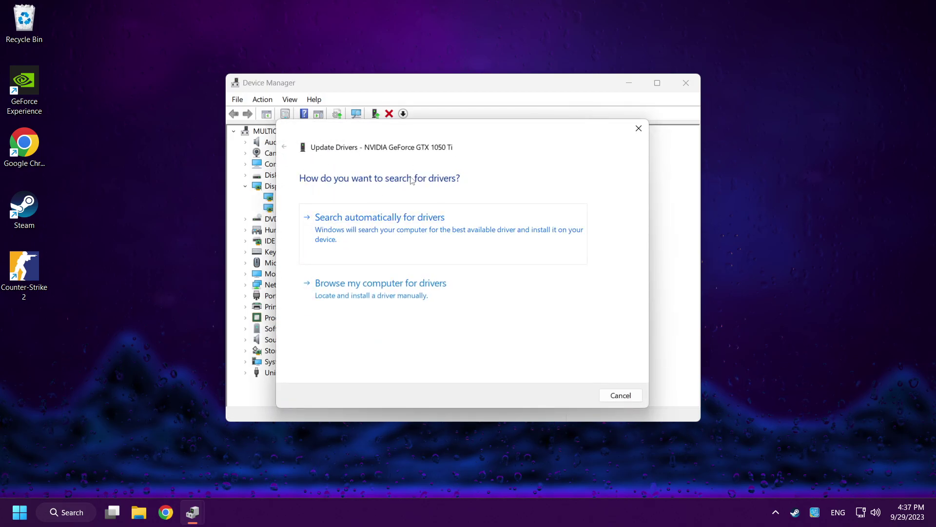
pyautogui.click(395, 233)
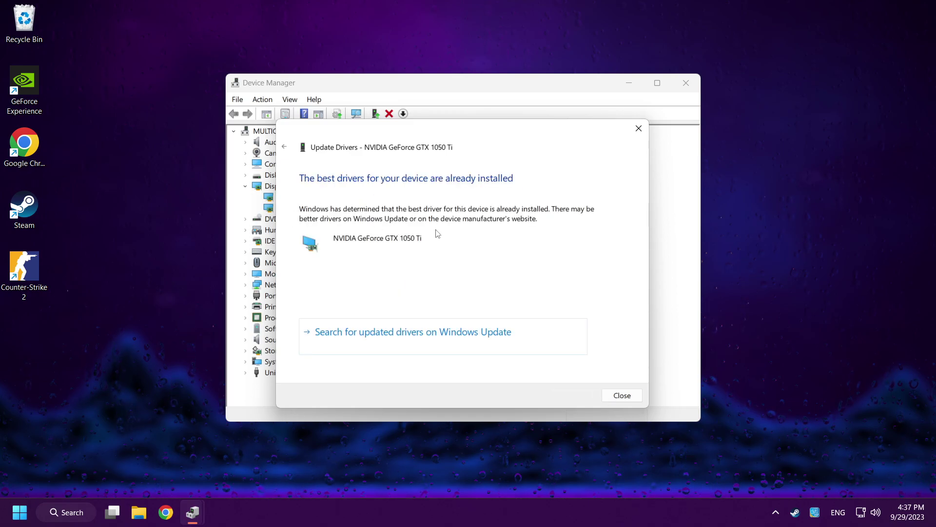
pyautogui.click(622, 395)
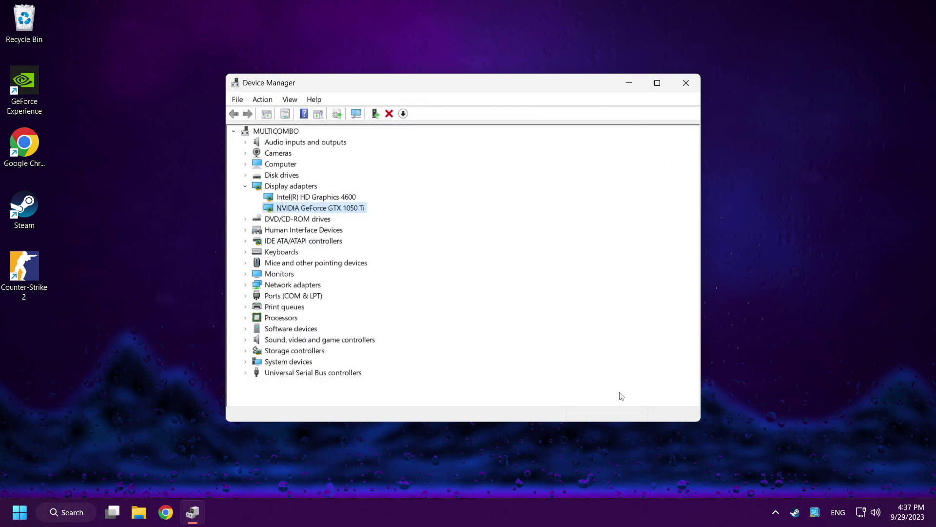
# Close Device Manager and open the Temp folder through a %temp% search
pyautogui.click(688, 83)
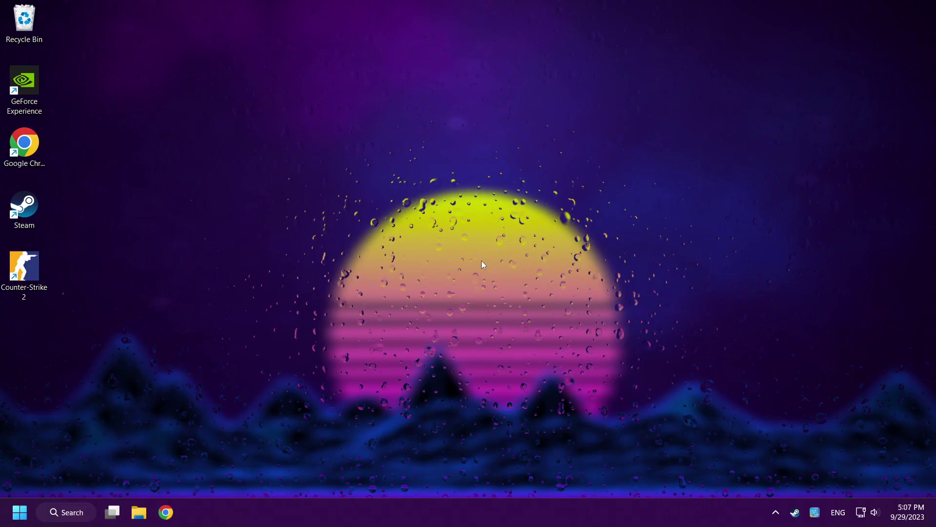
pyautogui.click(72, 513)
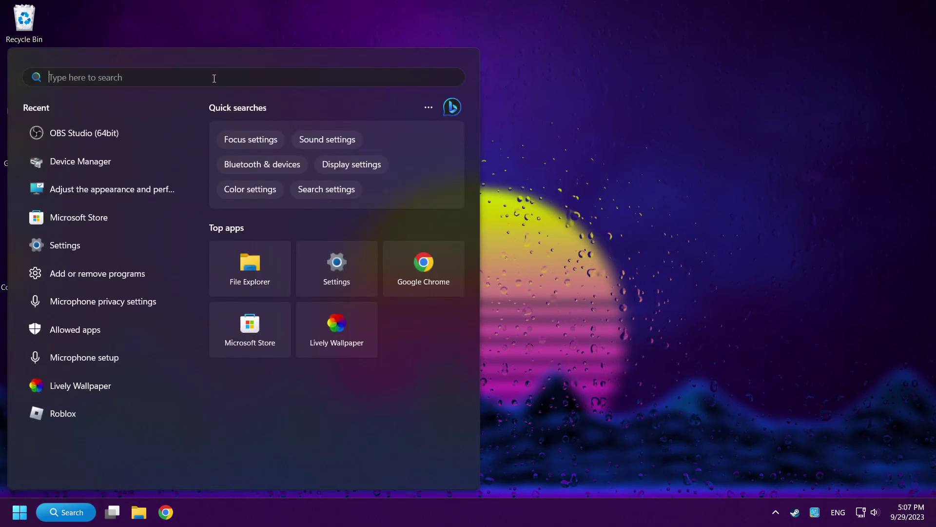
pyautogui.write('%temp%')
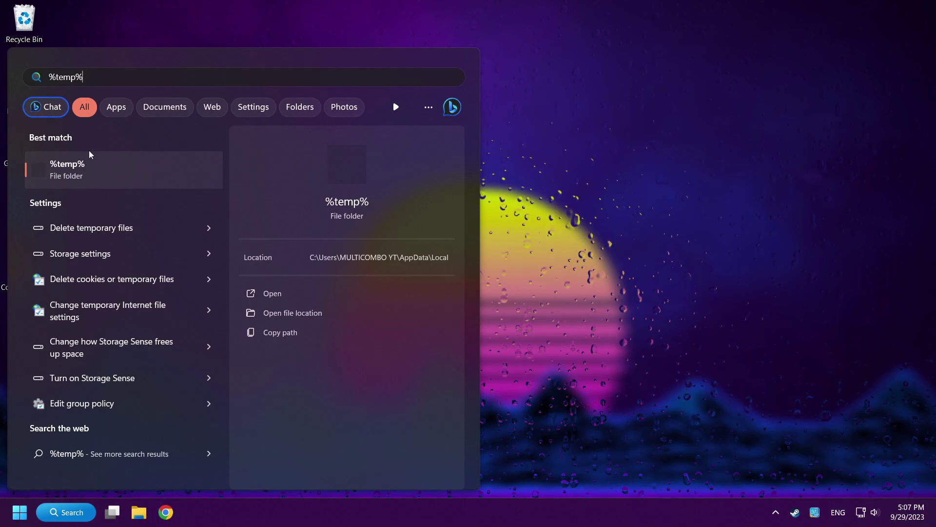
pyautogui.click(117, 179)
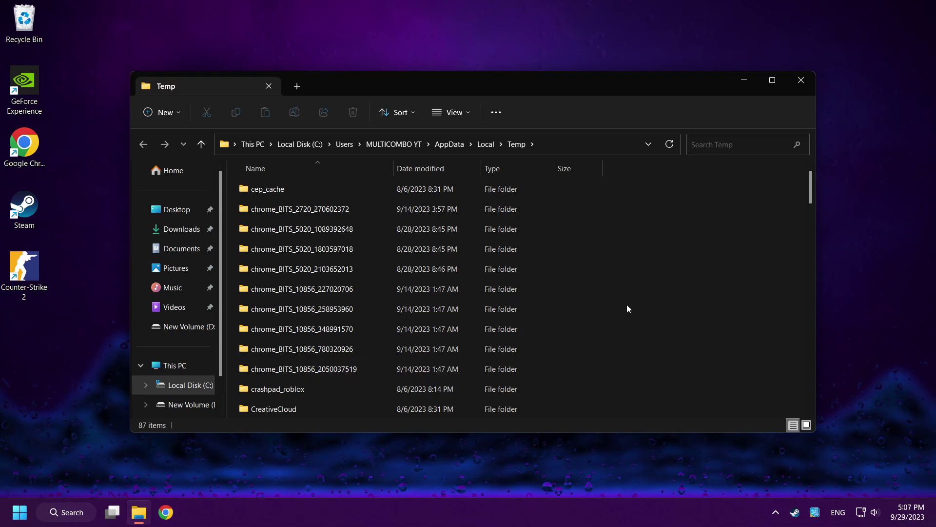
# Delete all Temp folder items, skipping the in-use files, and close the window
pyautogui.hotkey('ctrl', 'a')
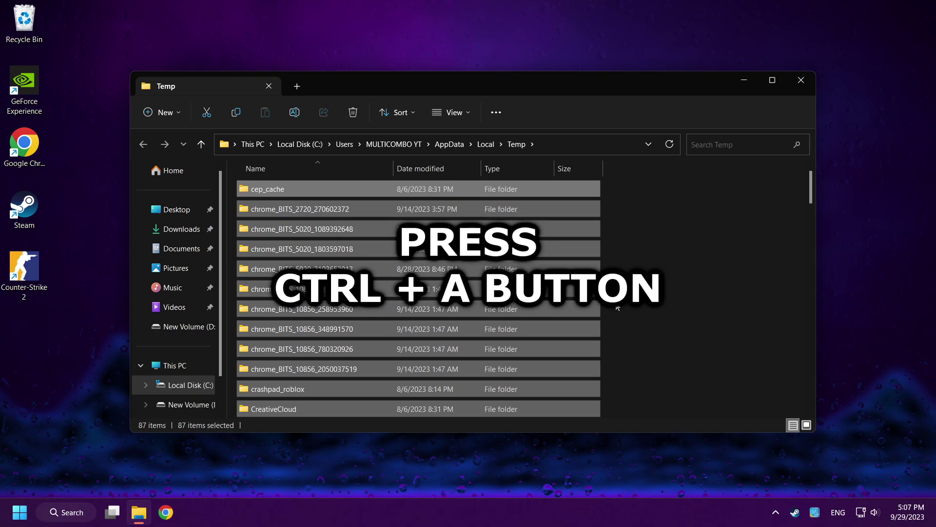
pyautogui.rightClick(531, 308)
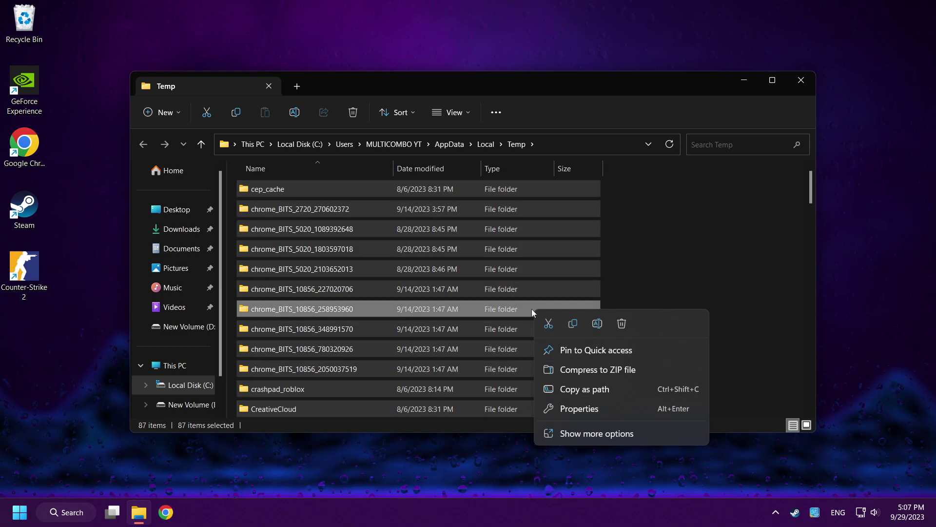
pyautogui.click(621, 324)
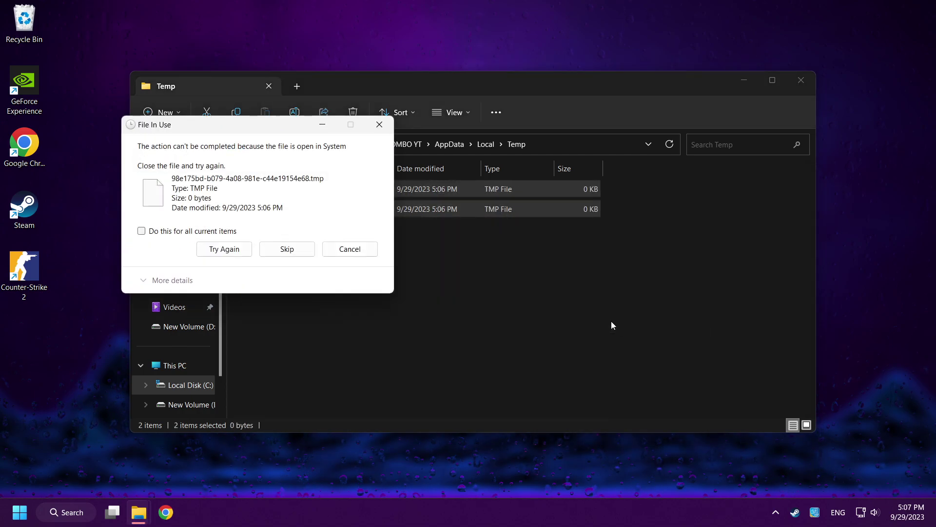
pyautogui.click(215, 231)
pyautogui.click(293, 251)
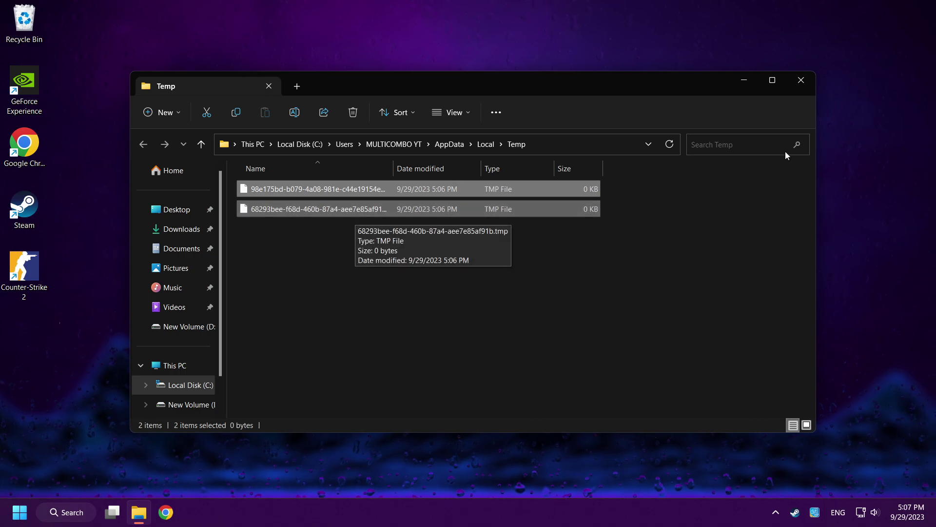
pyautogui.click(808, 83)
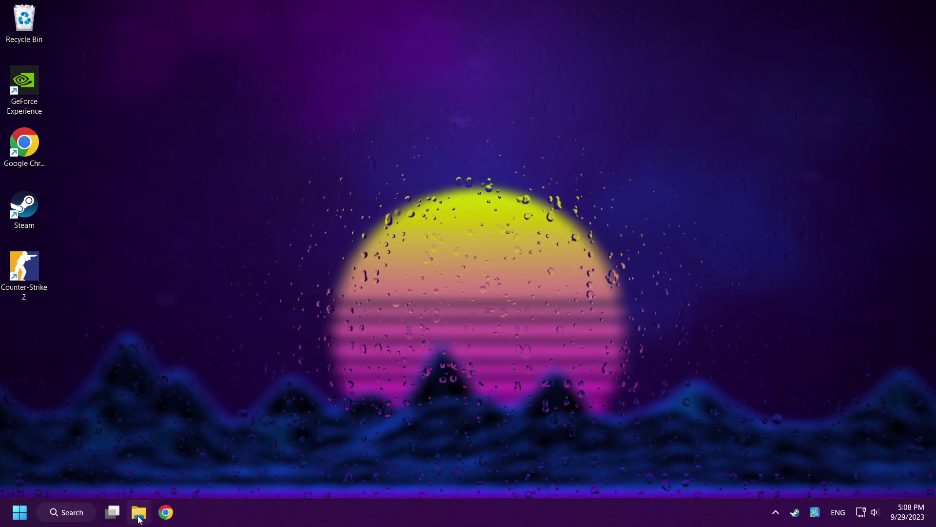
# In a new File Explorer window, navigate to C:\Program Files (x86)\Steam\userdata
pyautogui.click(139, 518)
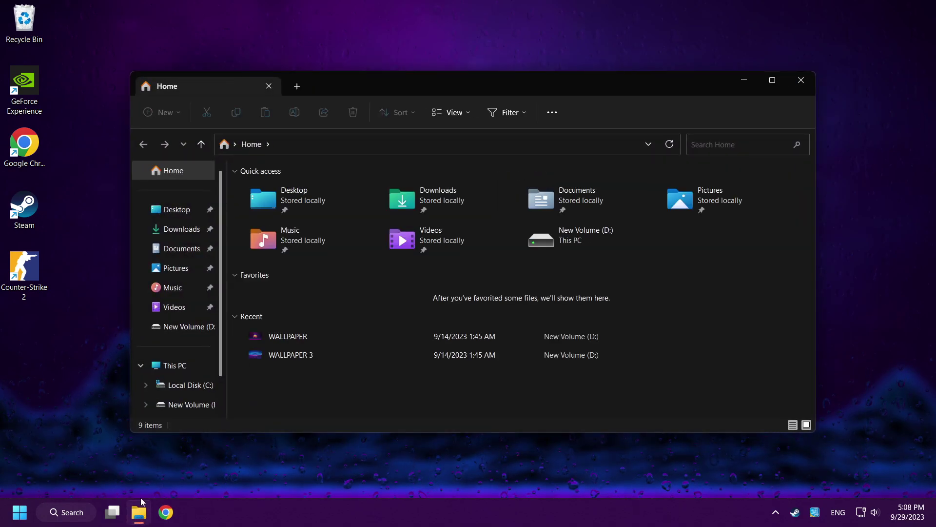
pyautogui.scroll(-1, 181, 385)
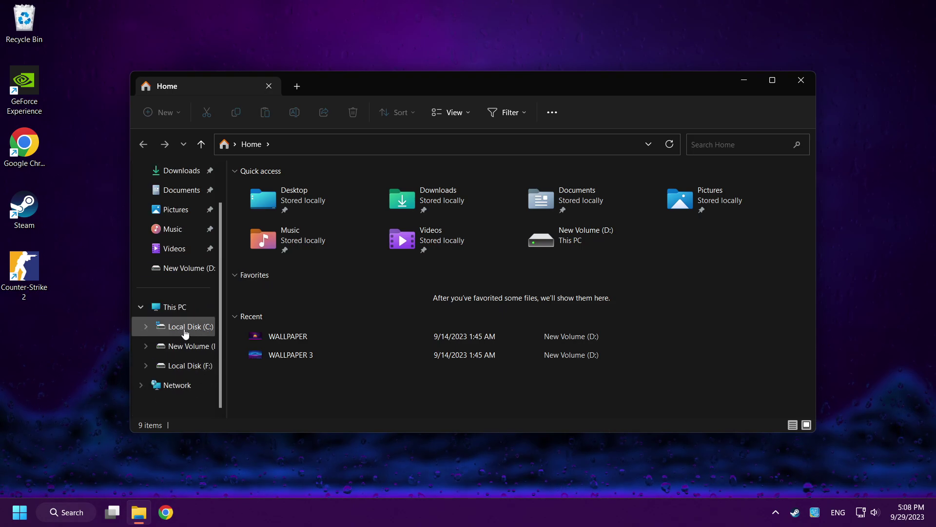
pyautogui.click(171, 333)
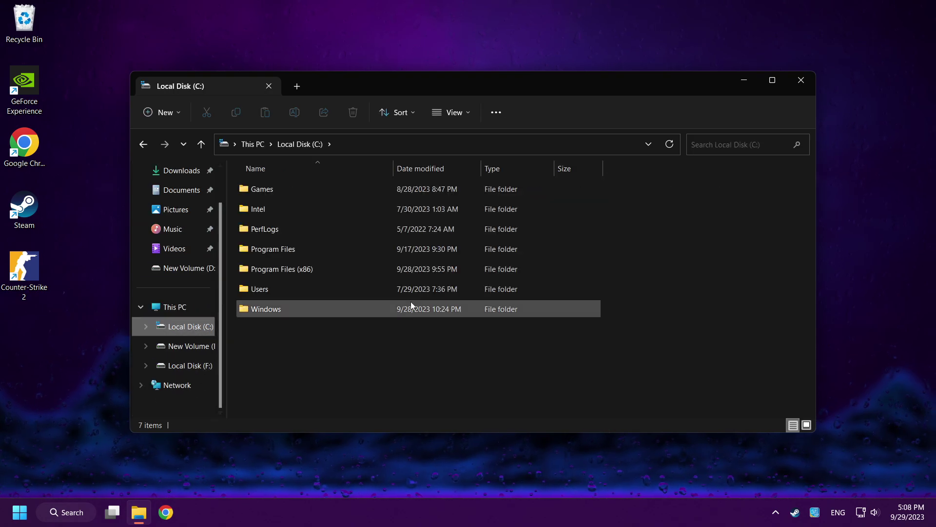
pyautogui.doubleClick(355, 274)
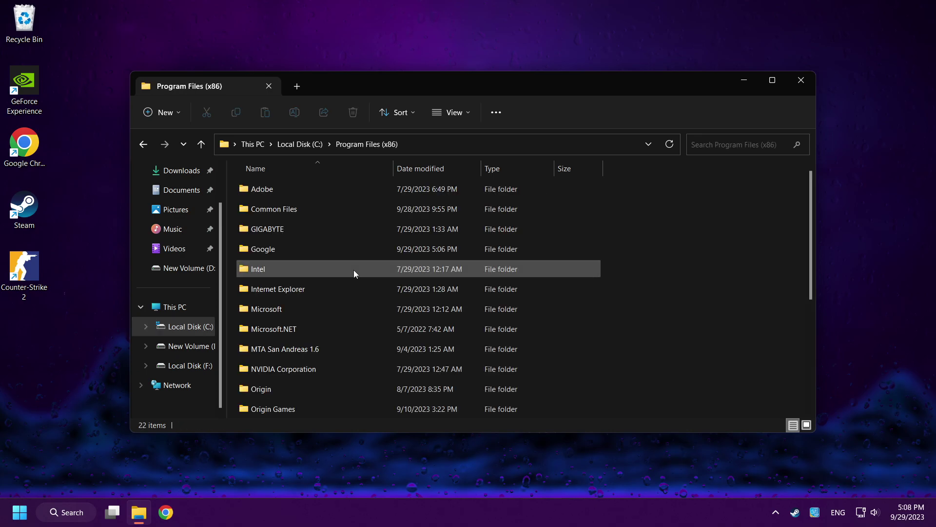
pyautogui.scroll(-3, 797, 252)
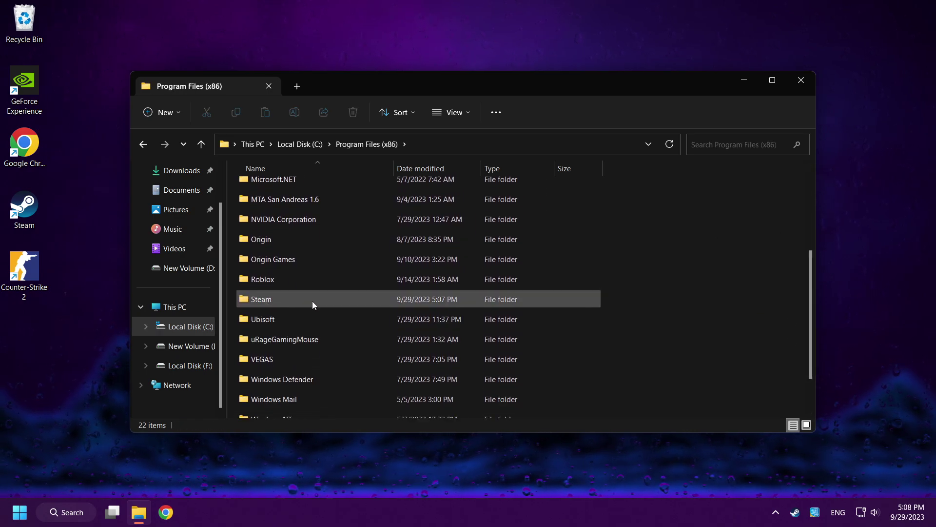
pyautogui.doubleClick(357, 303)
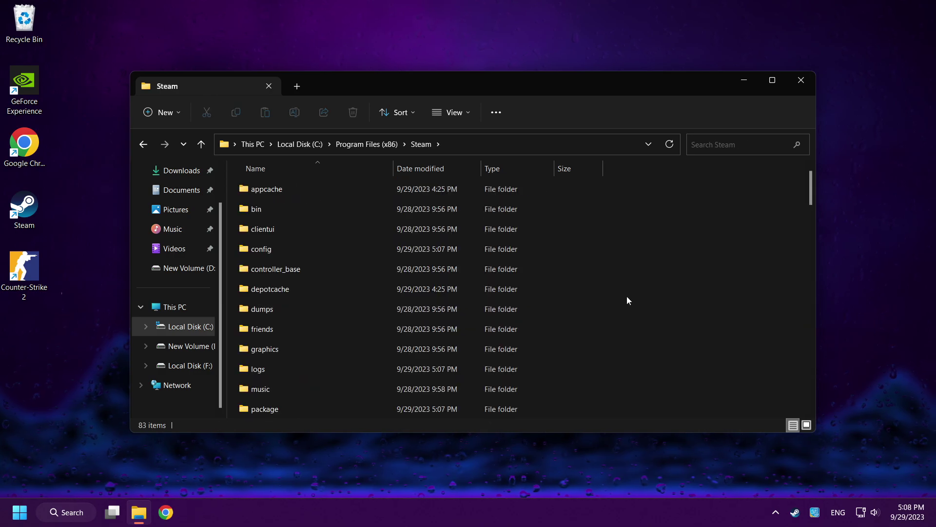
pyautogui.moveTo(810, 191); pyautogui.dragTo(807, 231)
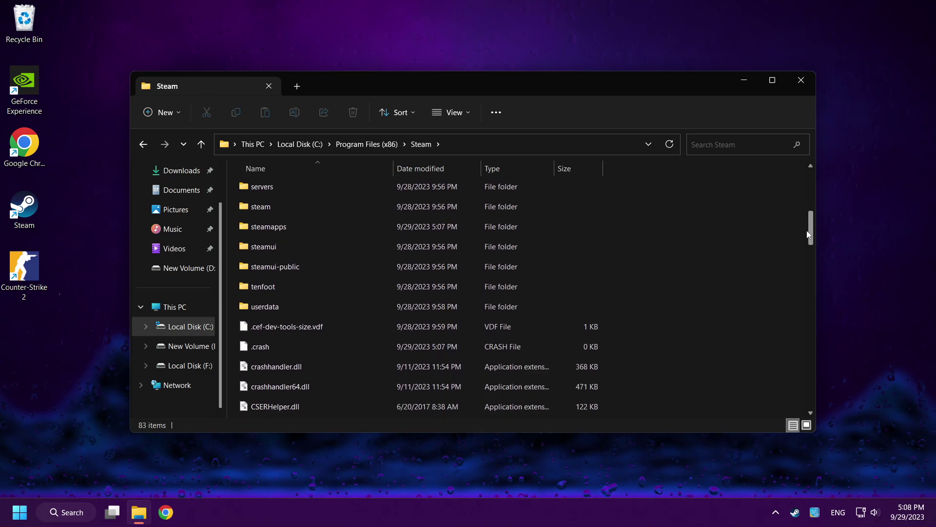
pyautogui.click(338, 306)
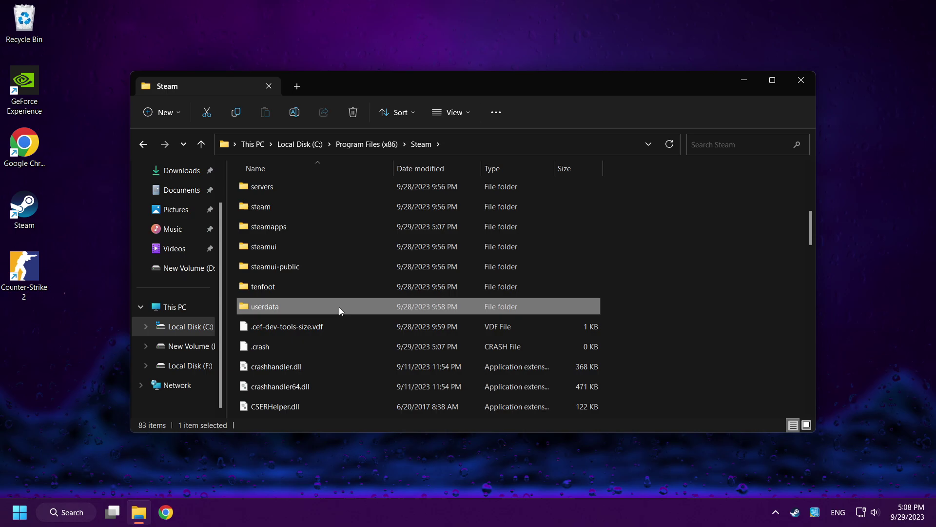
pyautogui.doubleClick(312, 307)
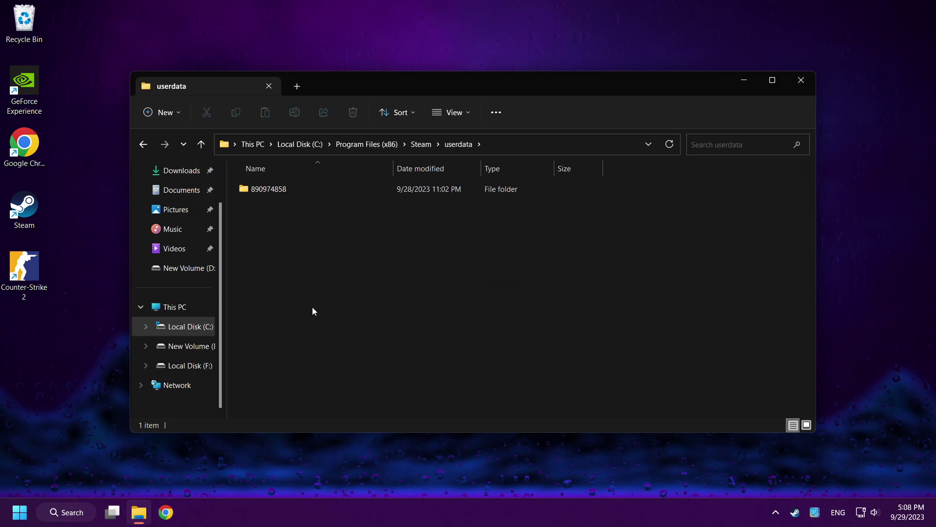
# Delete the 730 folder inside the account's userdata folder, then close File Explorer
pyautogui.doubleClick(320, 189)
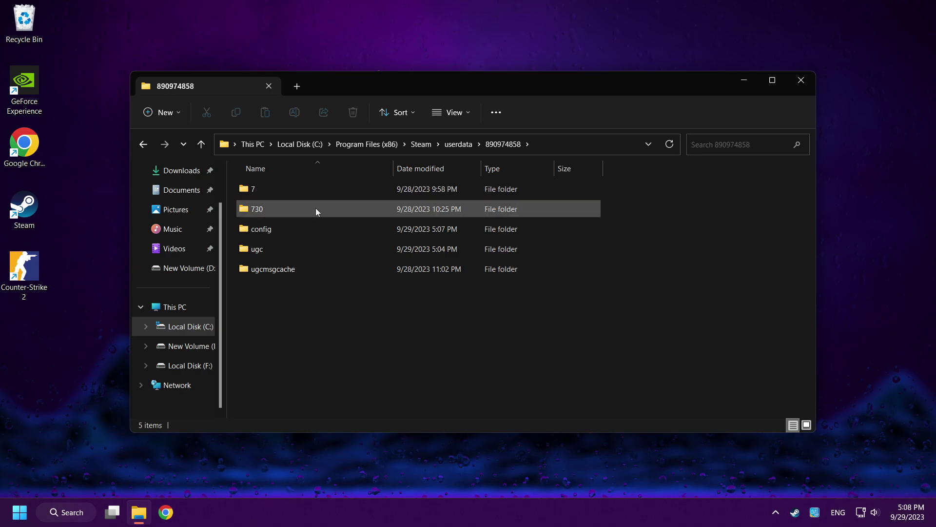
pyautogui.click(260, 208)
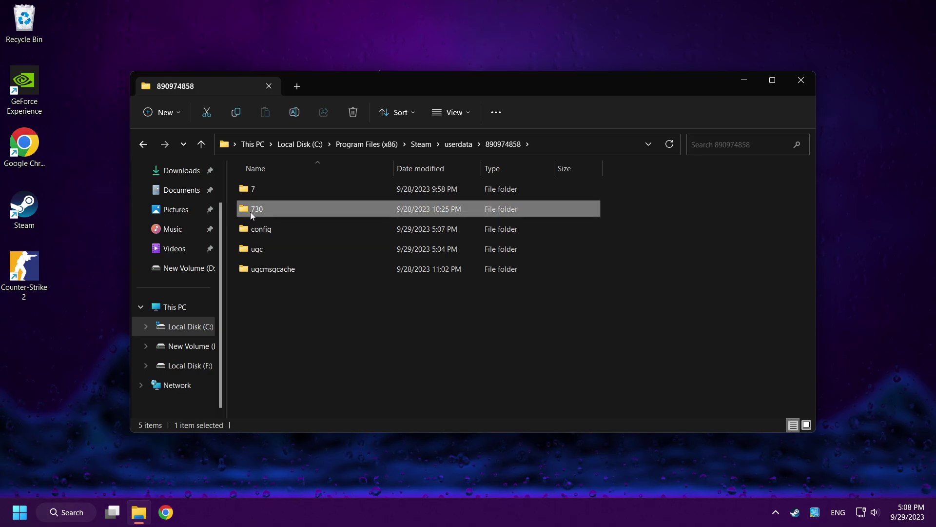
pyautogui.rightClick(322, 209)
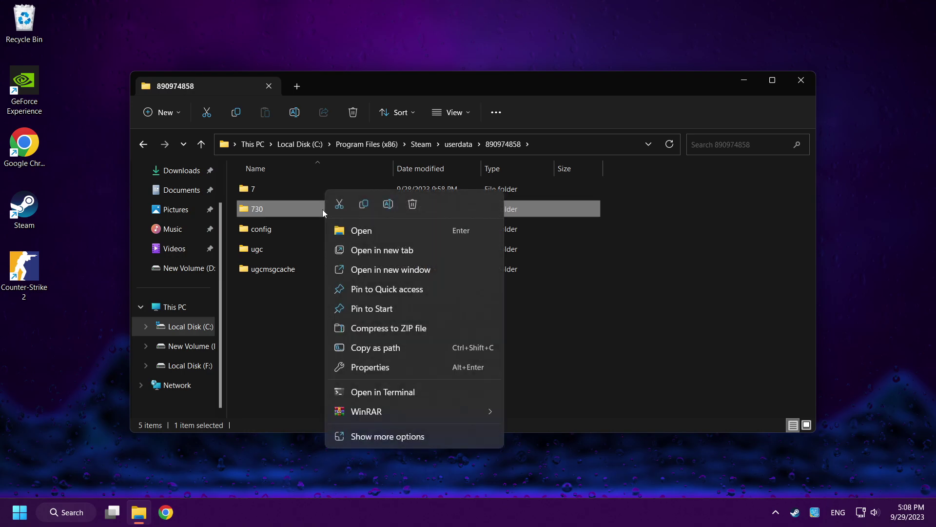
pyautogui.click(413, 205)
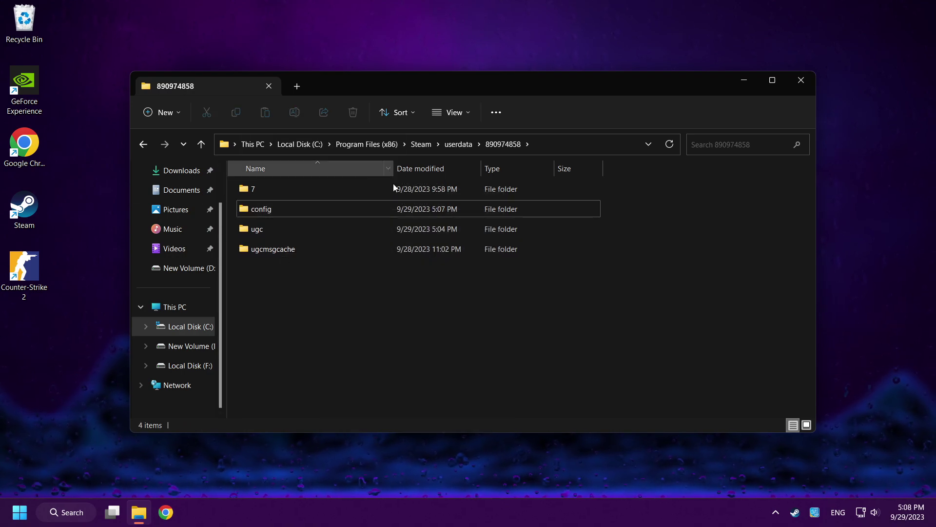
pyautogui.click(798, 84)
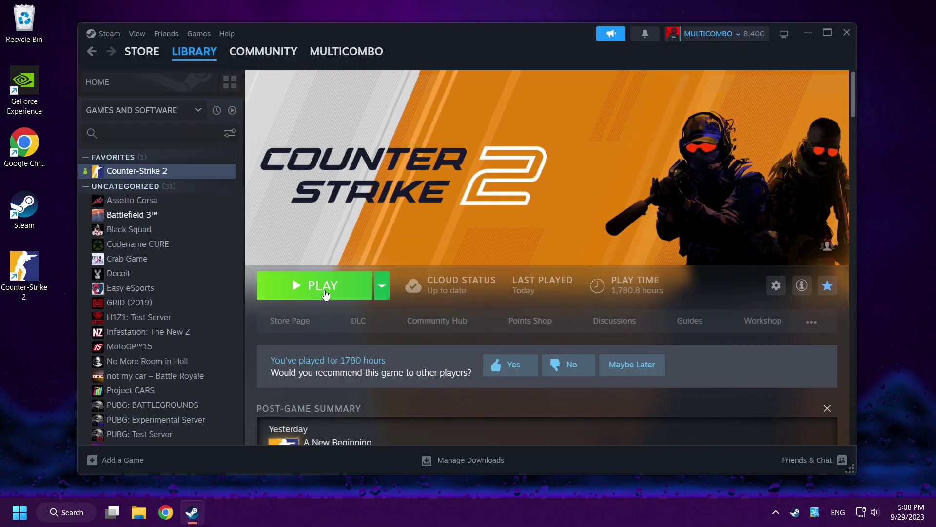